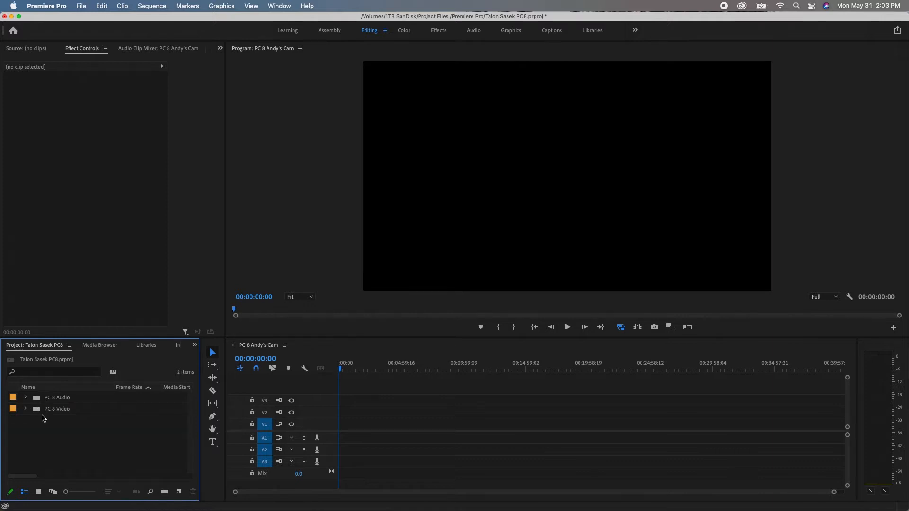
- Add a fourth video track and a fourth audio track to the sequence
{"action": "right_click", "coordinate": [325, 407]}
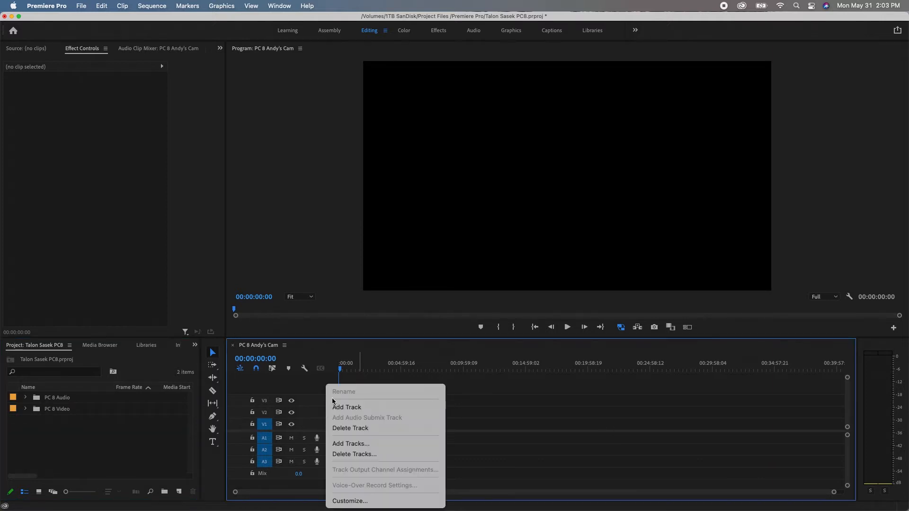
{"action": "left_click", "coordinate": [342, 407]}
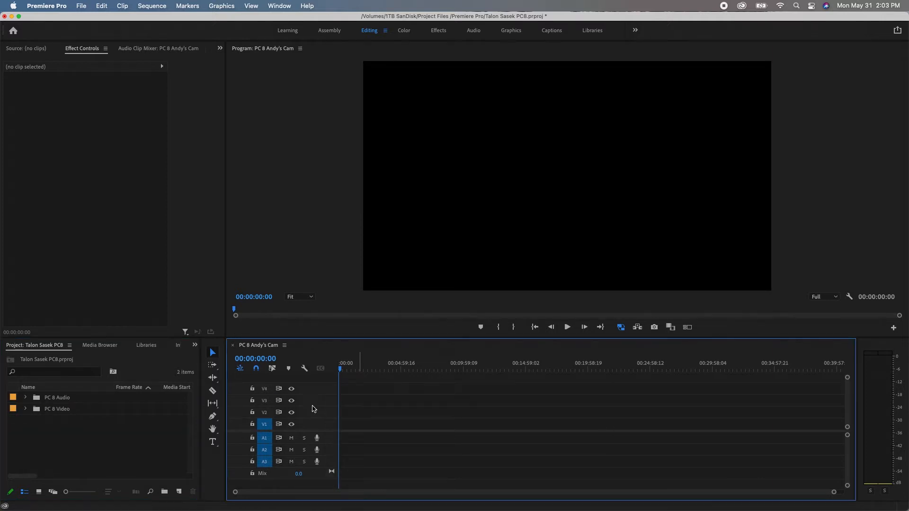
{"action": "right_click", "coordinate": [339, 470]}
{"action": "left_click", "coordinate": [354, 410]}
- Place PC 8 Studio Cam clips 1, 2 and 3 from the PC 8 Video bin at the start of tracks V1 and A1
{"action": "left_click", "coordinate": [25, 408]}
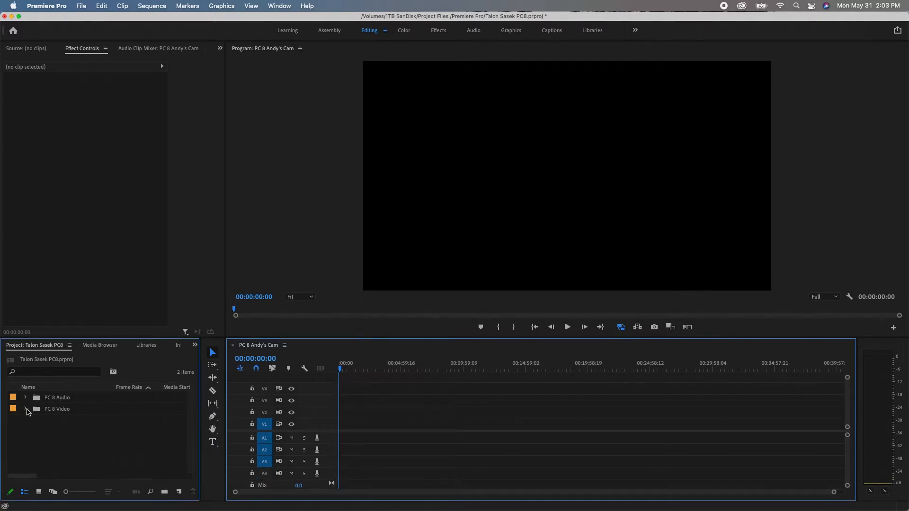
{"action": "scroll", "coordinate": [113, 440], "scroll_direction": "down", "scroll_amount": 1}
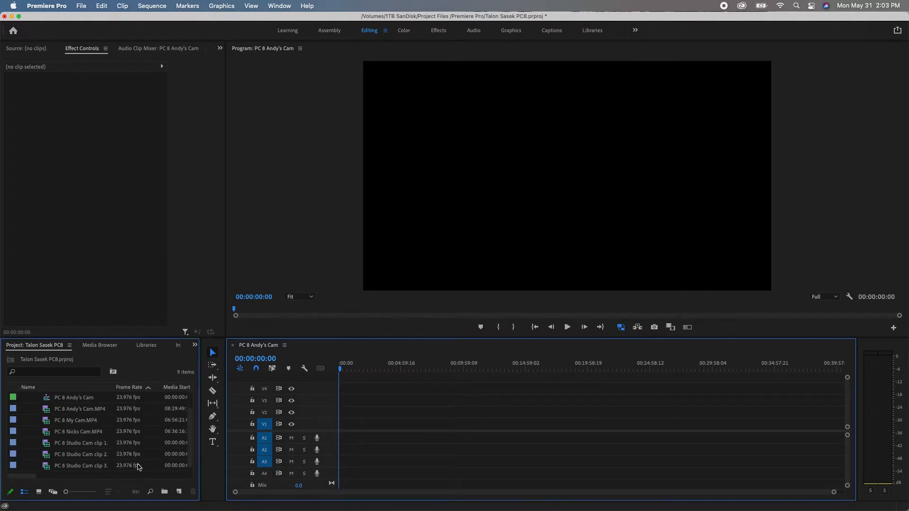
{"action": "left_click", "coordinate": [103, 448]}
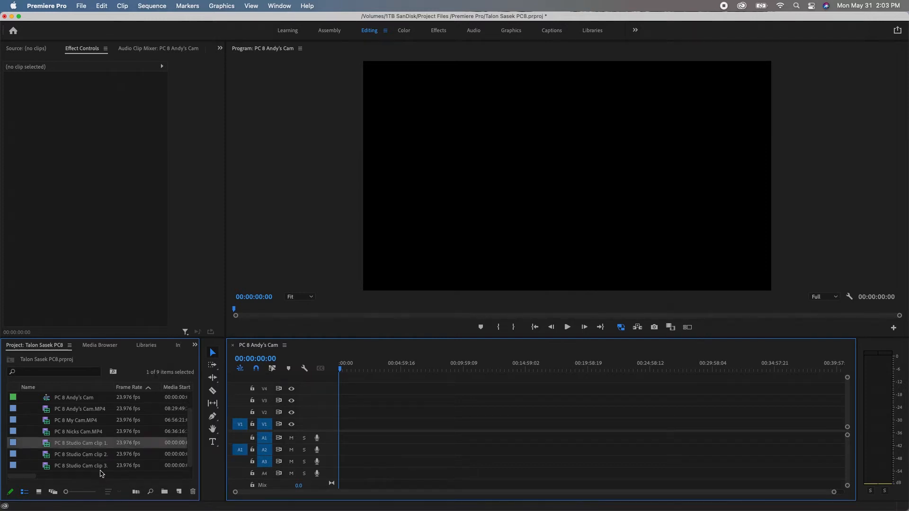
{"action": "left_click", "coordinate": [99, 470], "text": "shift"}
{"action": "left_click_drag", "start_coordinate": [316, 439], "coordinate": [341, 432]}
{"action": "left_click_drag", "start_coordinate": [732, 400], "coordinate": [341, 444]}
- Nest the three studio clips as "Studio Cam" and remove the nest from the timeline
{"action": "right_click", "coordinate": [454, 432]}
{"action": "left_click", "coordinate": [506, 231]}
{"action": "type", "text": "Stud"}
{"action": "key", "text": "Return"}
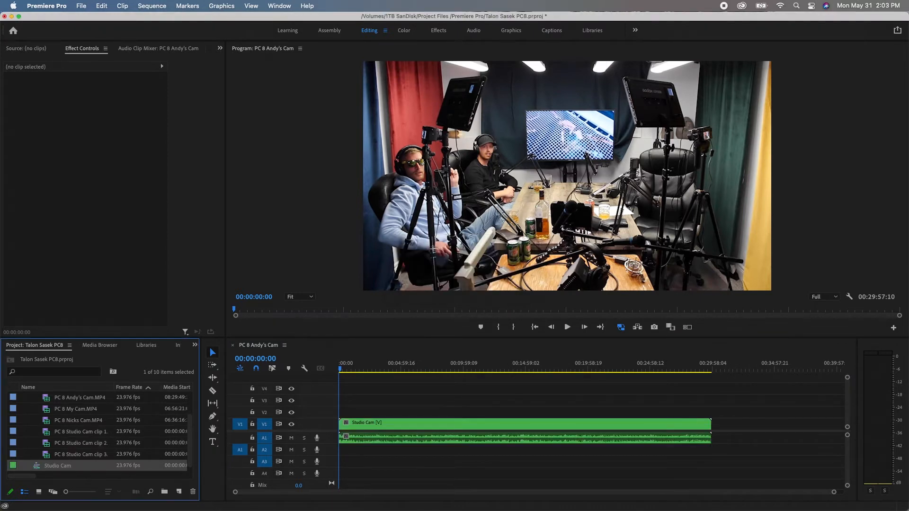
{"action": "left_click", "coordinate": [556, 424]}
{"action": "key", "text": "Delete"}
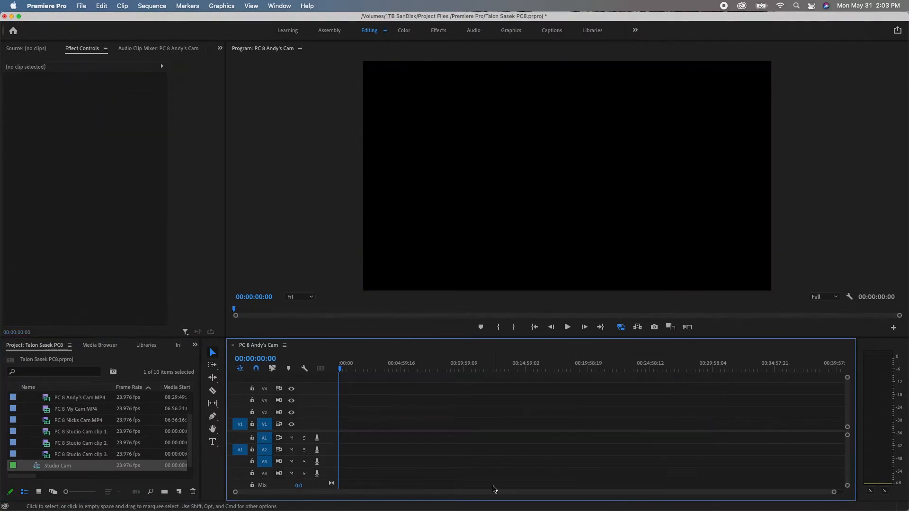
- Stack PC 8 Andy's Cam.MP4, PC 8 My Cam.MP4 and PC 8 Nicks Cam.MP4 at the sequence start on V1/A1, V2/A2 and V3/A3
{"action": "scroll", "coordinate": [97, 447], "scroll_direction": "up", "scroll_amount": 3}
{"action": "scroll", "coordinate": [96, 447], "scroll_direction": "down", "scroll_amount": 3}
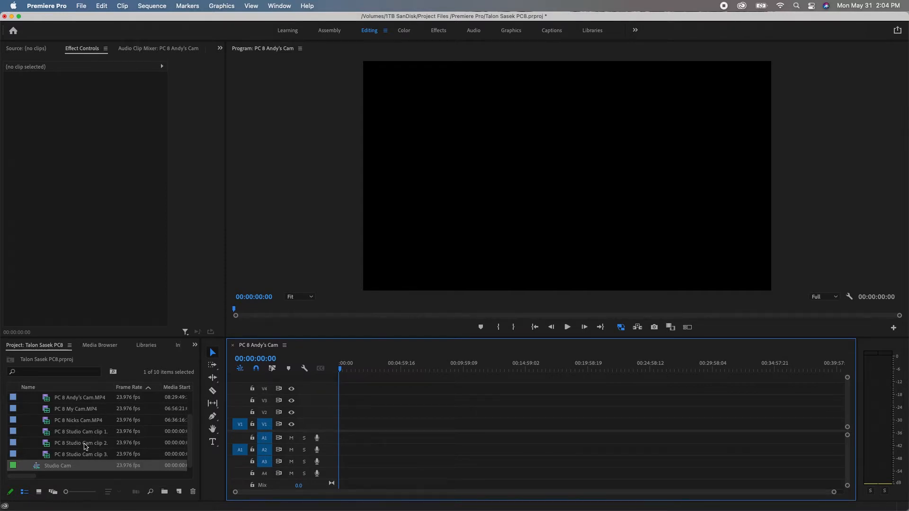
{"action": "scroll", "coordinate": [74, 435], "scroll_direction": "up", "scroll_amount": 1}
{"action": "left_click_drag", "start_coordinate": [78, 412], "coordinate": [341, 433]}
{"action": "left_click_drag", "start_coordinate": [78, 423], "coordinate": [344, 412]}
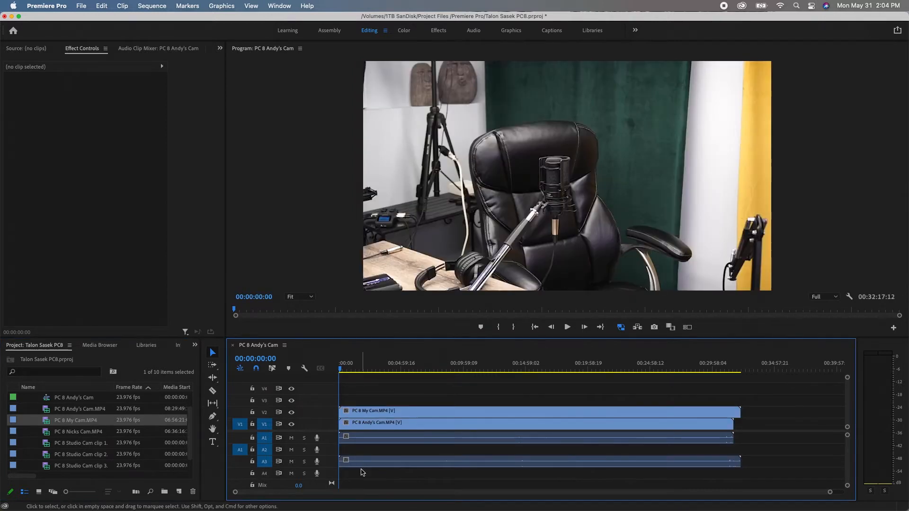
{"action": "left_click_drag", "start_coordinate": [362, 462], "coordinate": [361, 450]}
{"action": "left_click_drag", "start_coordinate": [89, 434], "coordinate": [351, 461]}
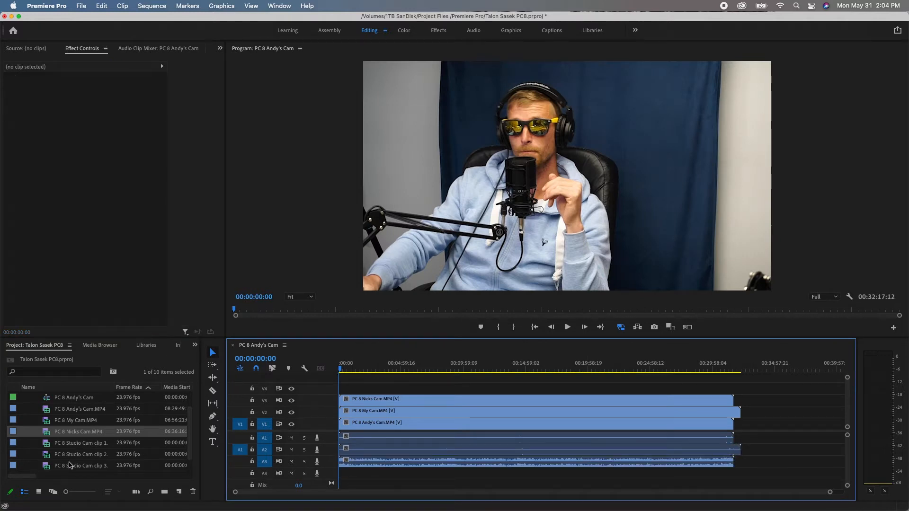
{"action": "scroll", "coordinate": [88, 447], "scroll_direction": "up", "scroll_amount": 2}
{"action": "scroll", "coordinate": [90, 432], "scroll_direction": "down", "scroll_amount": 2}
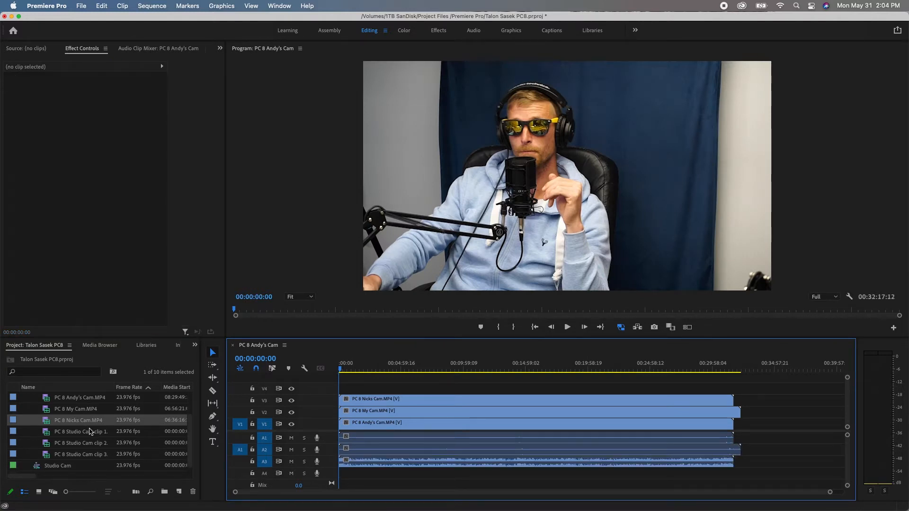
{"action": "left_click_drag", "start_coordinate": [55, 469], "coordinate": [381, 474]}
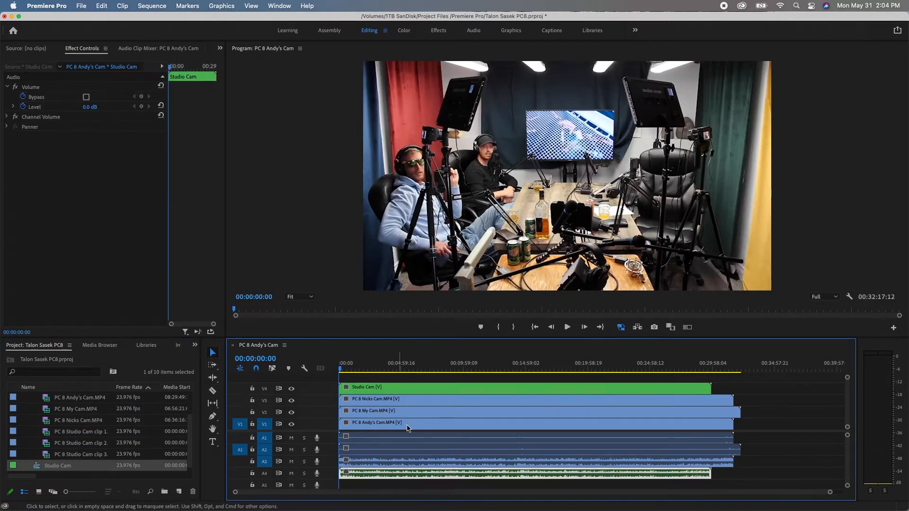
{"action": "key", "text": "Delete"}
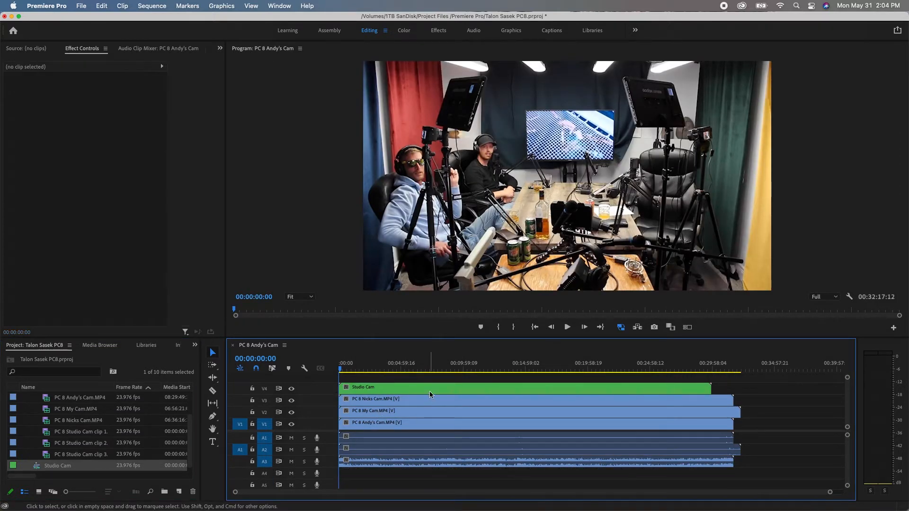
{"action": "left_click", "coordinate": [430, 395]}
{"action": "key", "text": "Delete"}
- Synchronize the three camera audio clips on A1, A2 and A3, using Audio as the synchronize point
{"action": "left_click_drag", "start_coordinate": [459, 480], "coordinate": [360, 433]}
{"action": "right_click", "coordinate": [357, 468]}
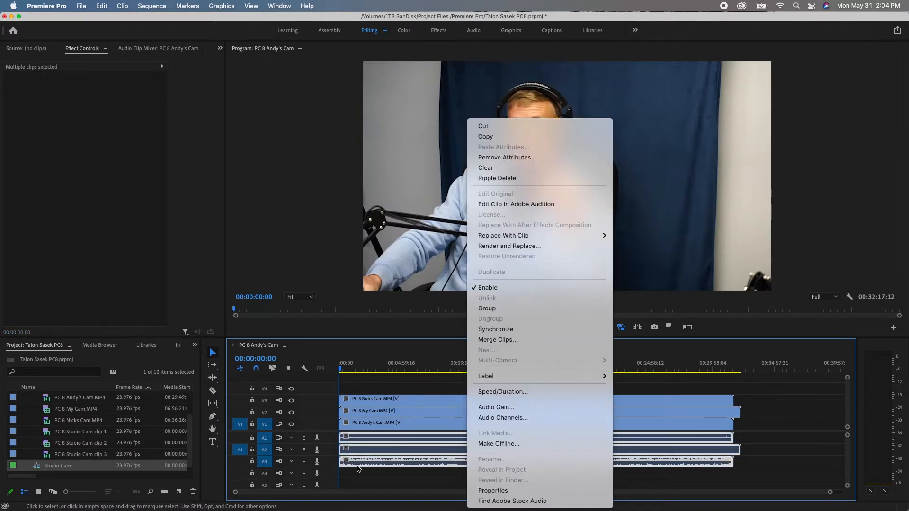
{"action": "left_click", "coordinate": [358, 480]}
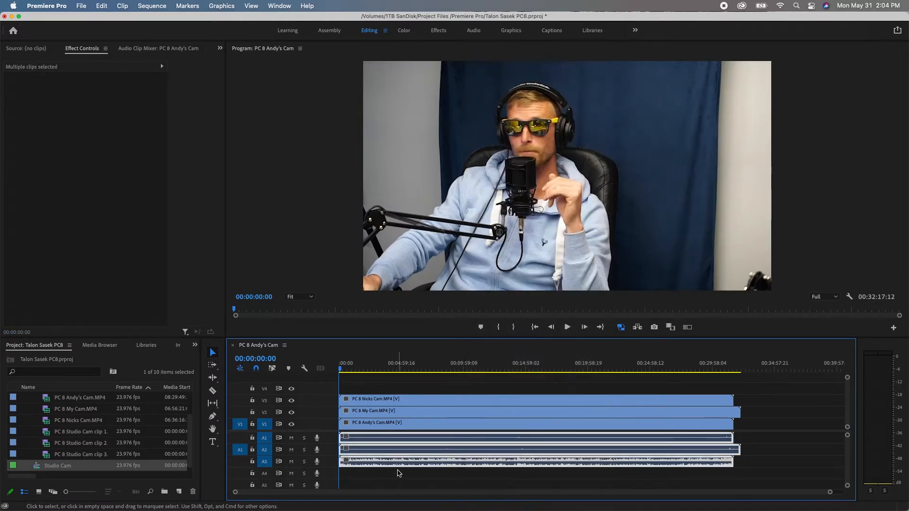
{"action": "right_click", "coordinate": [482, 450]}
{"action": "left_click", "coordinate": [532, 330]}
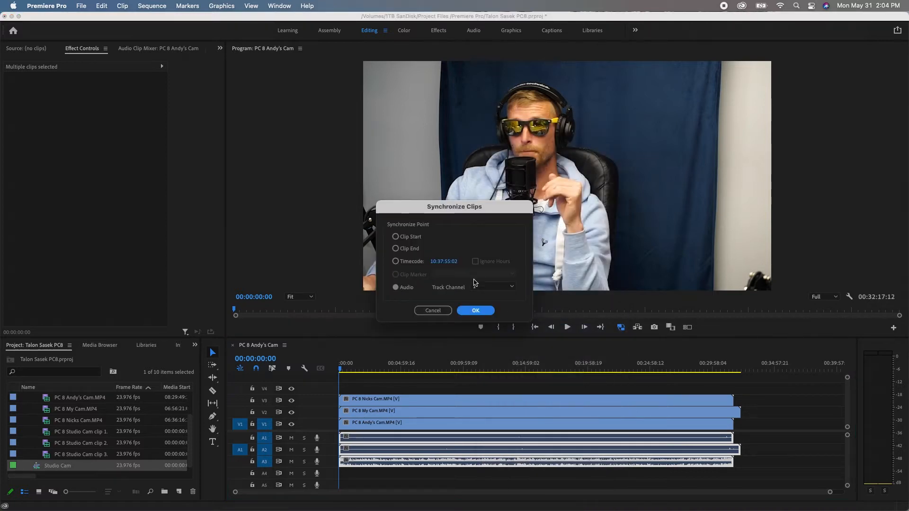
{"action": "left_click", "coordinate": [487, 311]}
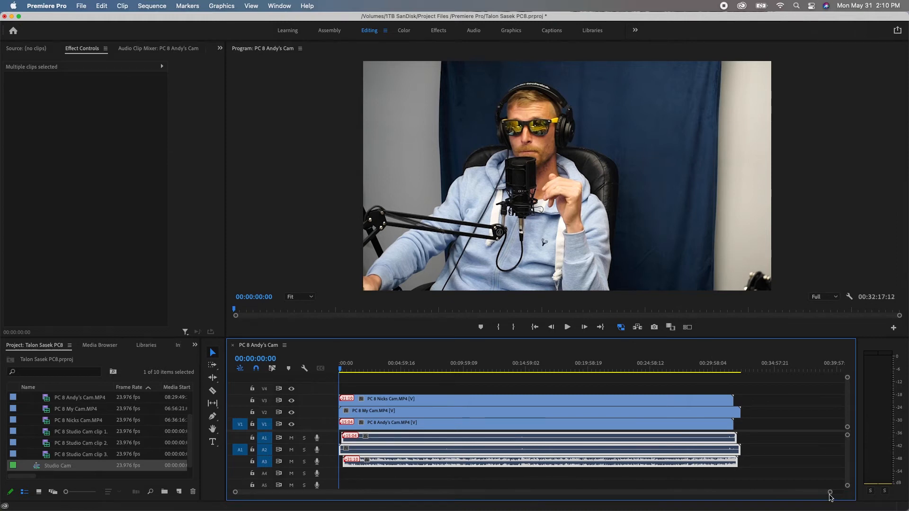
- Shift the PC 8 Andy's Cam and PC 8 Nicks Cam video clips to line up with their synchronized audio
{"action": "left_click_drag", "start_coordinate": [830, 493], "coordinate": [632, 469]}
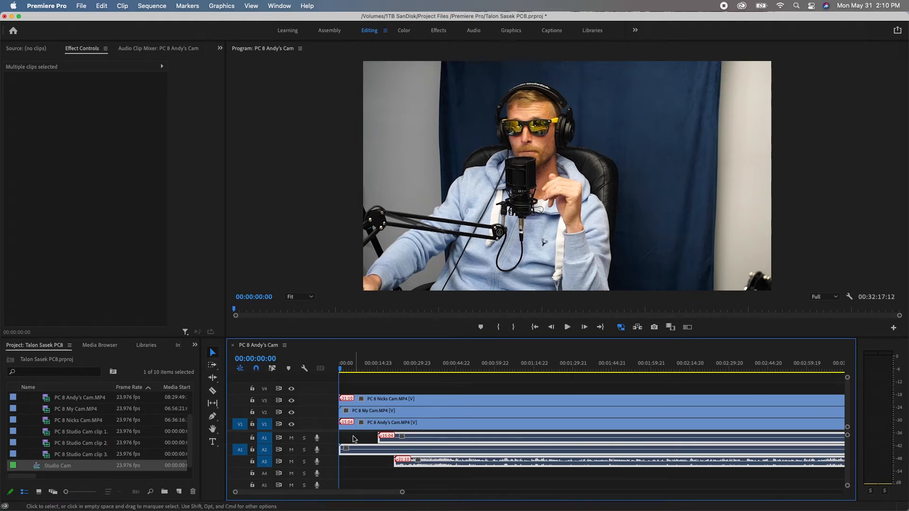
{"action": "left_click_drag", "start_coordinate": [372, 428], "coordinate": [407, 424]}
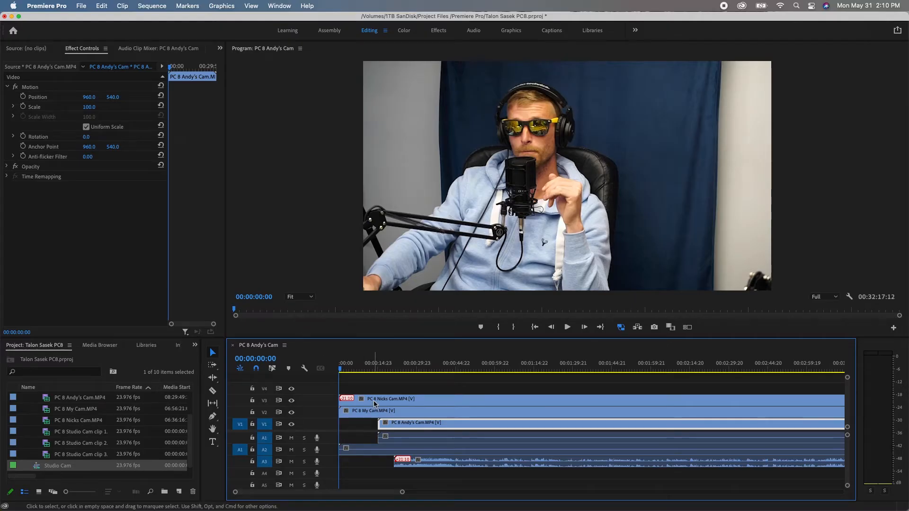
{"action": "left_click_drag", "start_coordinate": [374, 404], "coordinate": [443, 401]}
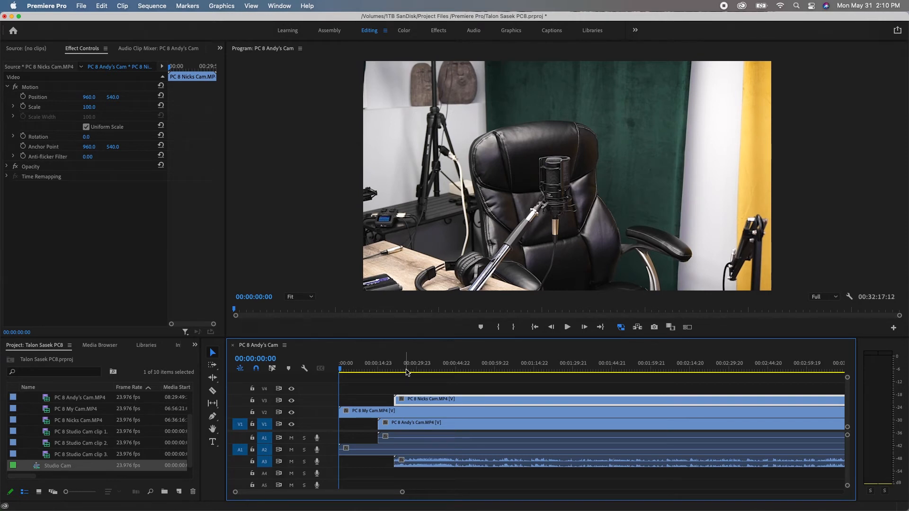
- Cut all tracks at the start of the PC 8 Nicks Cam clip and ripple delete the pieces before it
{"action": "key", "text": "c"}
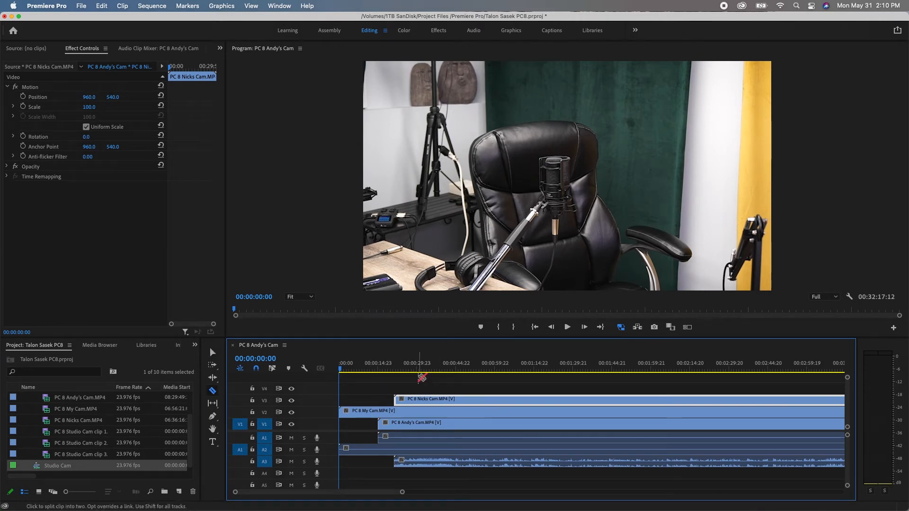
{"action": "left_click", "coordinate": [396, 412], "text": "shift"}
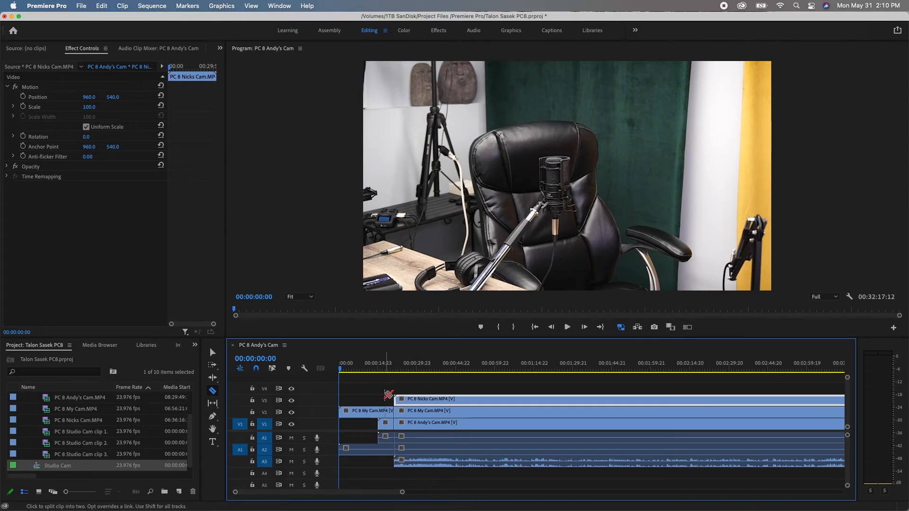
{"action": "key", "text": "v"}
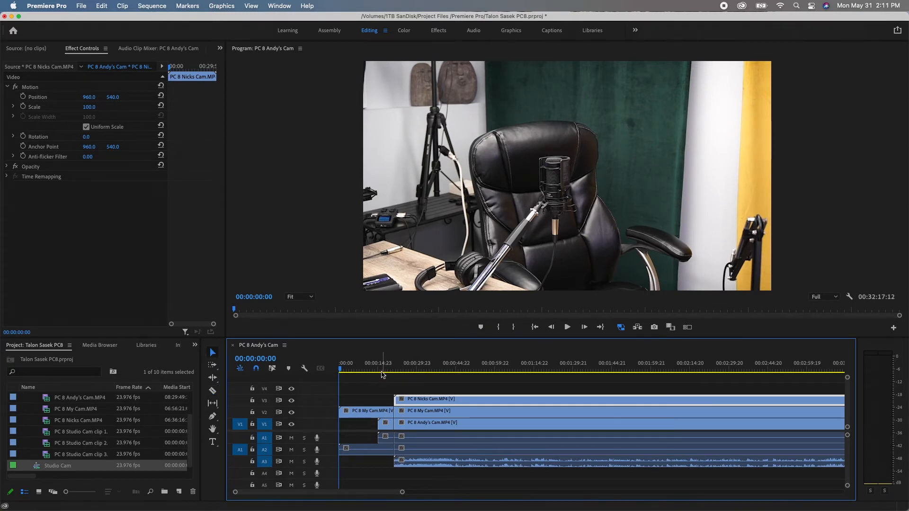
{"action": "left_click_drag", "start_coordinate": [389, 462], "coordinate": [340, 406]}
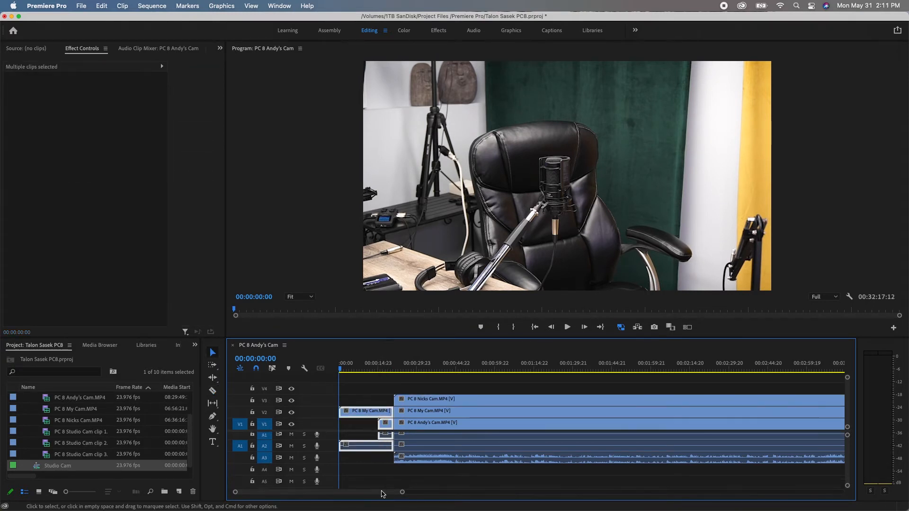
{"action": "key", "text": "shift+Delete"}
{"action": "left_click_drag", "start_coordinate": [402, 492], "coordinate": [397, 498]}
{"action": "scroll", "coordinate": [433, 461], "scroll_direction": "up", "scroll_amount": 1}
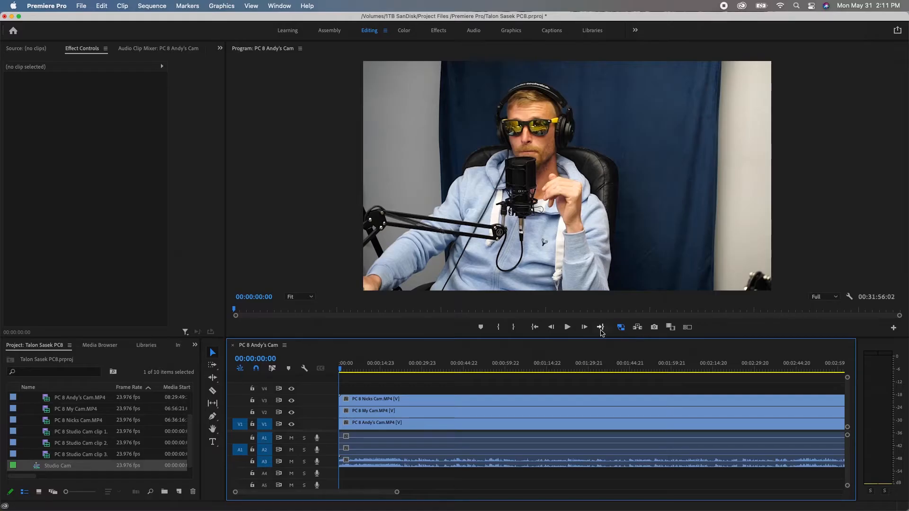
- Cut all tracks where the PC 8 Andy's Cam clip ends and delete the leftover pieces after it
{"action": "key", "text": "End"}
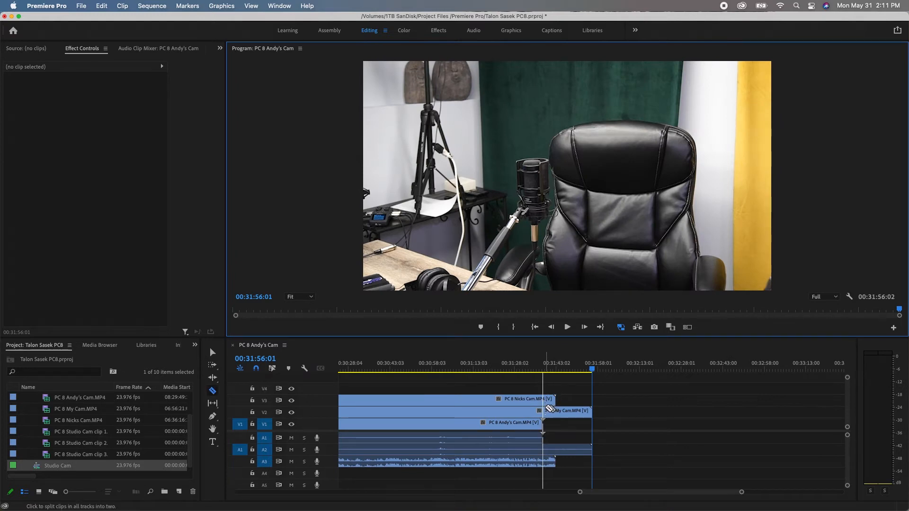
{"action": "left_click", "coordinate": [544, 405], "text": "shift"}
{"action": "key", "text": "v"}
{"action": "key", "text": "Delete"}
{"action": "scroll", "coordinate": [556, 497], "scroll_direction": "left", "scroll_amount": 3}
{"action": "left_click_drag", "start_coordinate": [562, 394], "coordinate": [196, 475]}
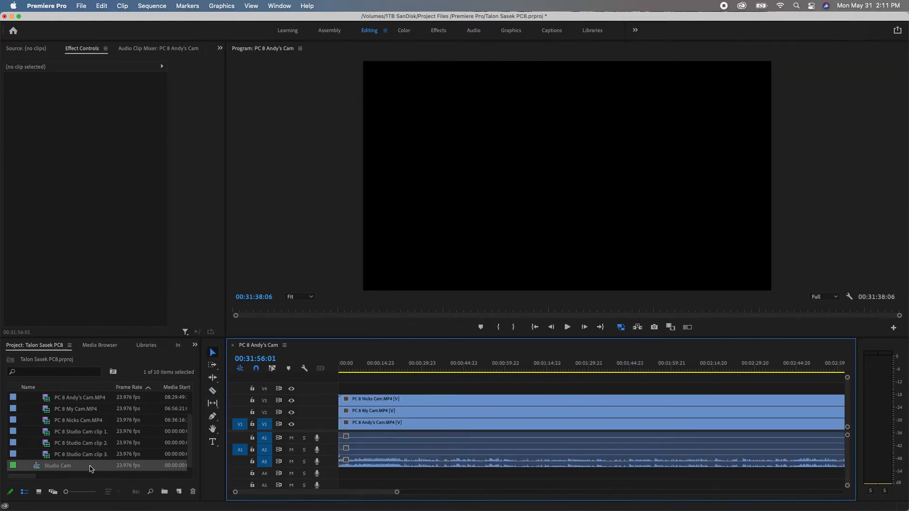
- Place the Studio Cam nest at the sequence start with its video on V4 and its audio on A4
{"action": "left_click_drag", "start_coordinate": [70, 469], "coordinate": [338, 396]}
{"action": "left_click", "coordinate": [363, 483]}
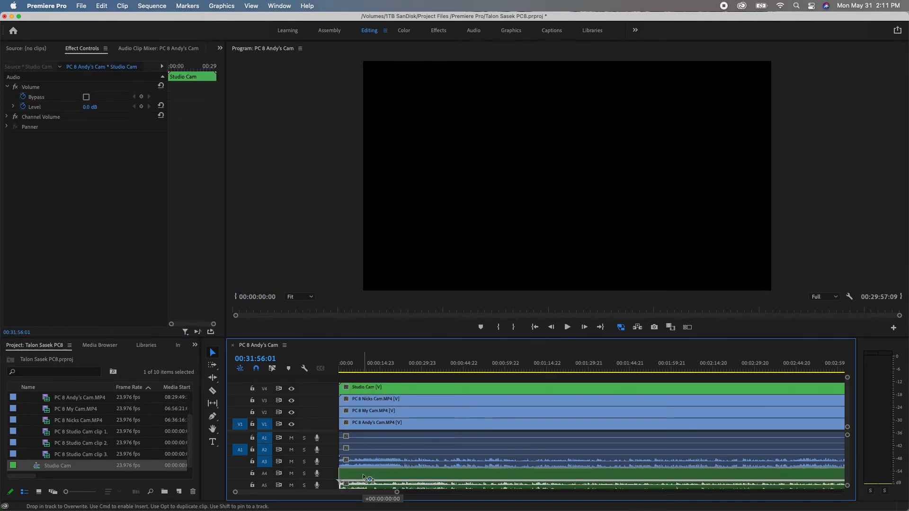
{"action": "scroll", "coordinate": [371, 477], "scroll_direction": "down", "scroll_amount": 2}
- Synchronize the Studio Cam audio with the PC 8 Nicks Cam audio
{"action": "left_click_drag", "start_coordinate": [389, 472], "coordinate": [398, 453]}
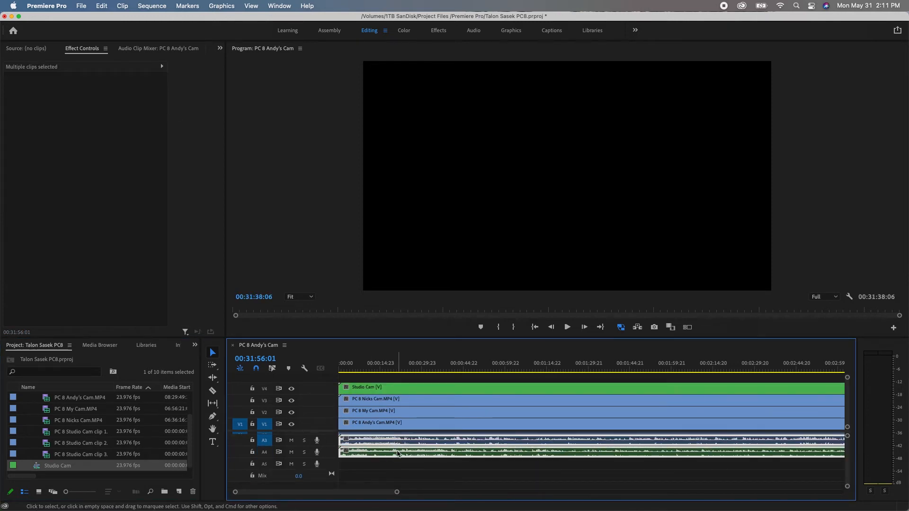
{"action": "right_click", "coordinate": [362, 445]}
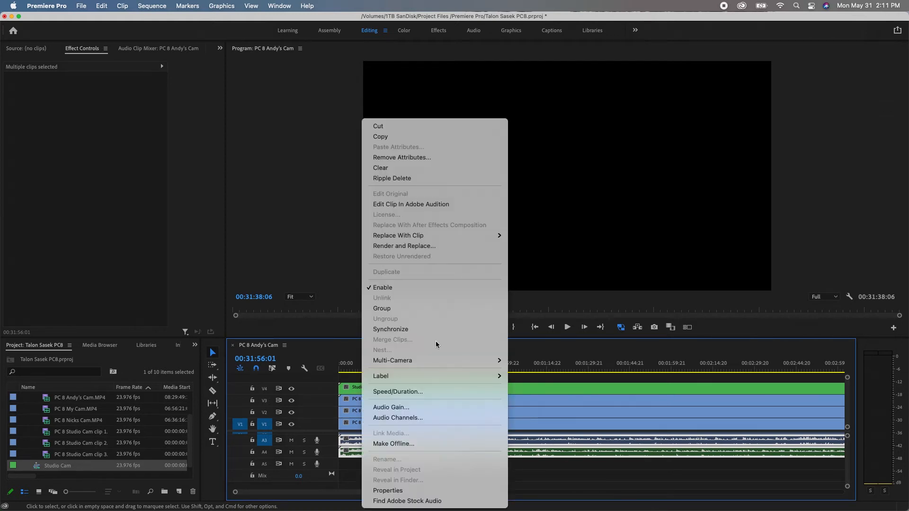
{"action": "left_click", "coordinate": [413, 327]}
{"action": "left_click", "coordinate": [473, 315]}
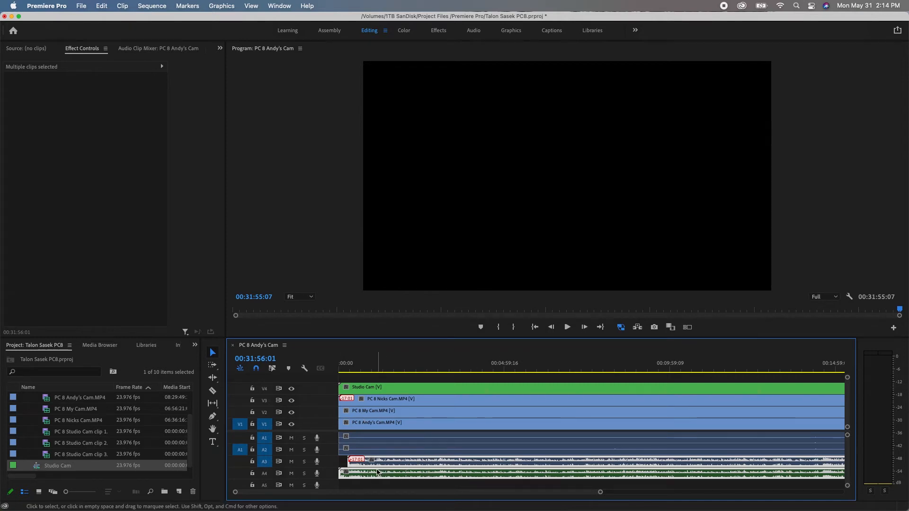
- Cut the Studio Cam audio at the synchronized start of the PC 8 Nicks Cam audio and delete the leading piece
{"action": "key", "text": "c"}
{"action": "left_click", "coordinate": [348, 476]}
{"action": "key", "text": "v"}
{"action": "key", "text": "Delete"}
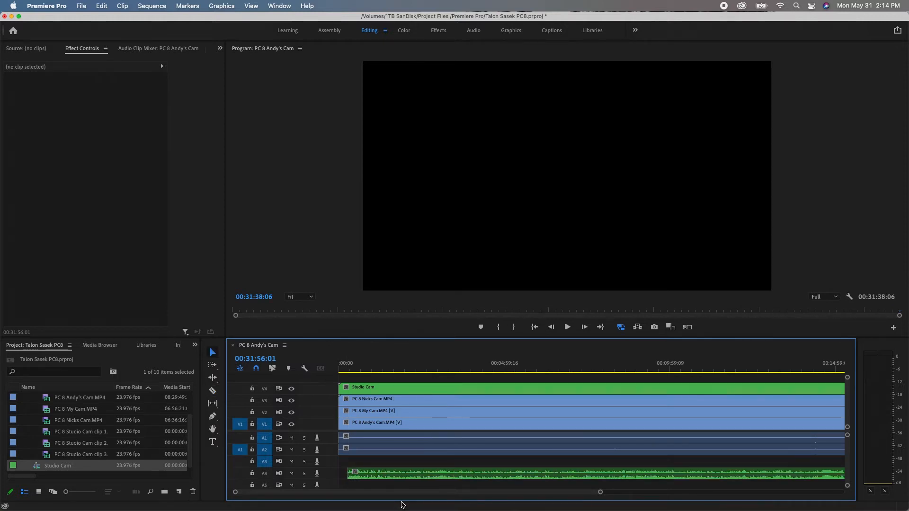
- Undo the deletion of the PC 8 Nicks Cam audio and bring it and the Studio Cam audio to the sequence start
{"action": "key", "text": "super+z"}
{"action": "key", "text": "super+z"}
{"action": "key", "text": "super+z"}
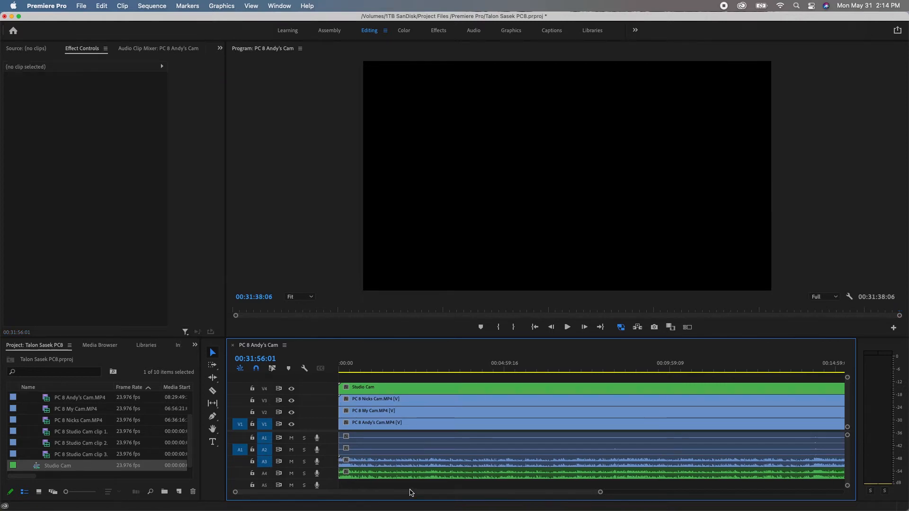
- Delete the PC 8 Andy's Cam and PC 8 My Cam audio, and move the Nicks Cam and Studio Cam audio up to A1 and A2
{"action": "left_click", "coordinate": [397, 449]}
{"action": "left_click", "coordinate": [397, 440]}
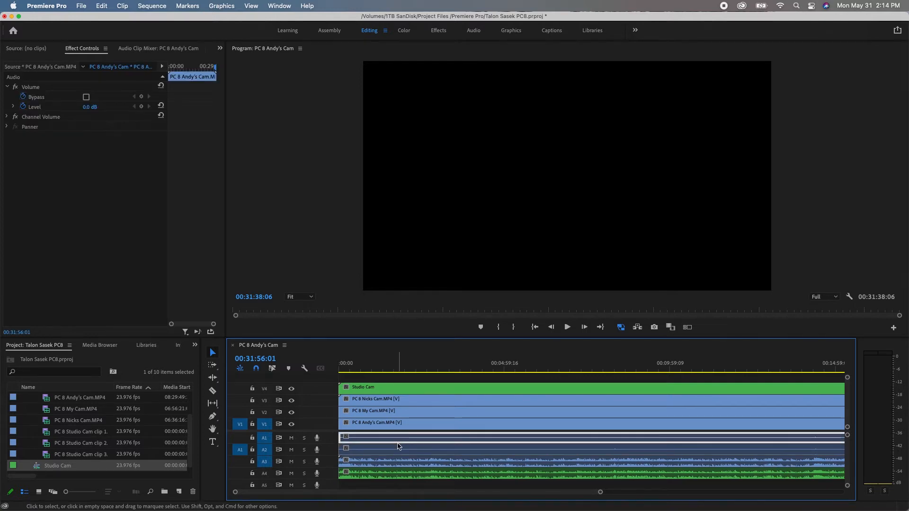
{"action": "left_click", "coordinate": [398, 449]}
{"action": "left_click", "coordinate": [397, 441]}
{"action": "key", "text": "Delete"}
{"action": "left_click", "coordinate": [393, 448]}
{"action": "key", "text": "Delete"}
{"action": "left_click_drag", "start_coordinate": [395, 463], "coordinate": [381, 447]}
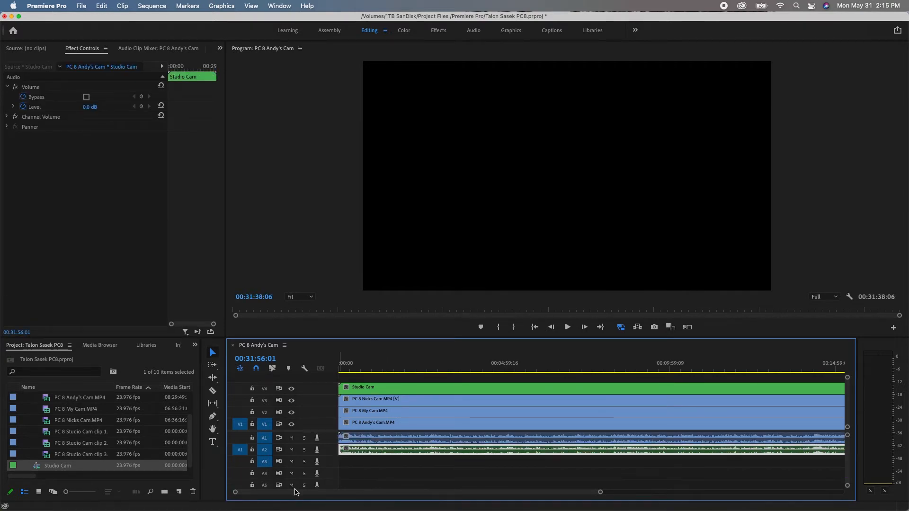
- Remove the Studio Cam audio from A2 and place PC 8 Andy's Audio.WAV from the PC 8 Audio bin there at the sequence start
{"action": "left_click_drag", "start_coordinate": [600, 493], "coordinate": [825, 478]}
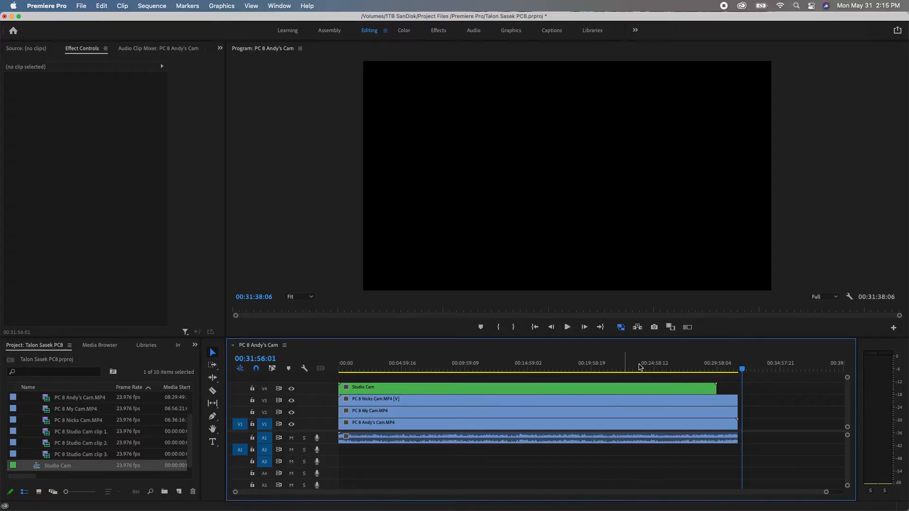
{"action": "left_click", "coordinate": [439, 368]}
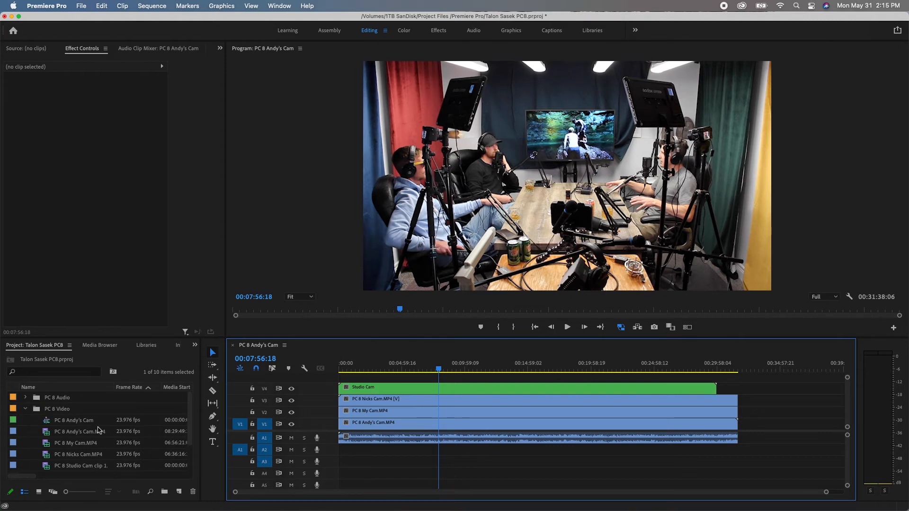
{"action": "left_click", "coordinate": [29, 399]}
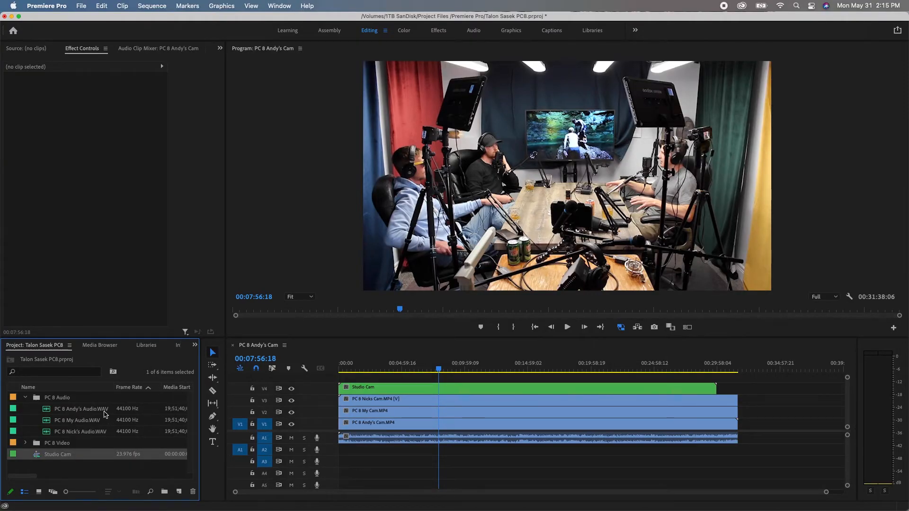
{"action": "left_click", "coordinate": [104, 415]}
{"action": "left_click_drag", "start_coordinate": [292, 417], "coordinate": [374, 451]}
- Synchronize PC 8 Andy's Audio.WAV on A2 with the PC 8 Nicks Cam audio on A1
{"action": "left_click_drag", "start_coordinate": [518, 468], "coordinate": [515, 434]}
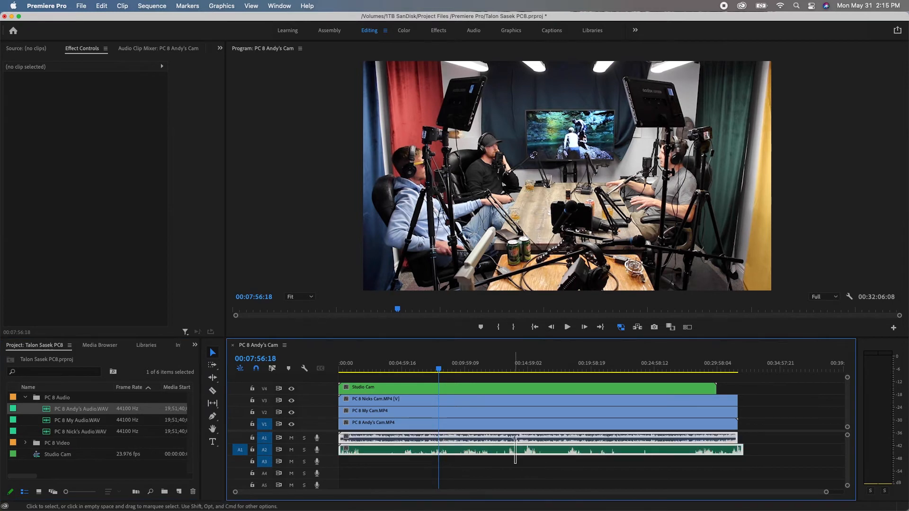
{"action": "right_click", "coordinate": [515, 438]}
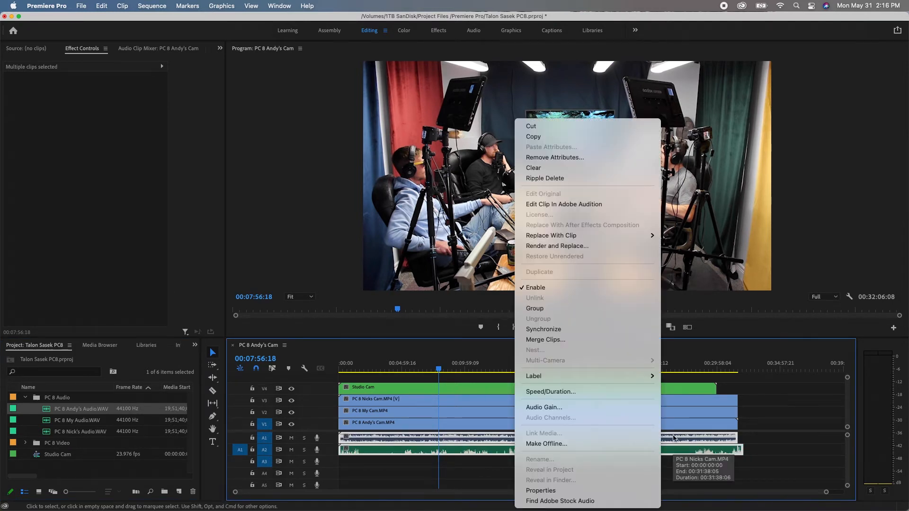
{"action": "left_click", "coordinate": [543, 329]}
{"action": "left_click", "coordinate": [467, 309]}
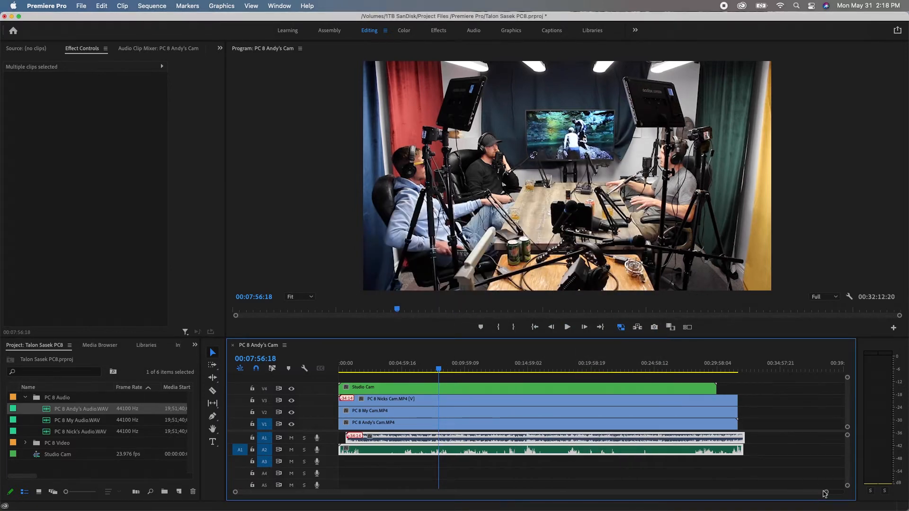
- Try cutting PC 8 Andy's Audio.WAV at the synchronized start of the Nicks Cam audio and deleting the leading piece, and undo it
{"action": "left_click_drag", "start_coordinate": [825, 494], "coordinate": [297, 493]}
{"action": "key", "text": "c"}
{"action": "left_click", "coordinate": [504, 450]}
{"action": "key", "text": "v"}
{"action": "key", "text": "Delete"}
{"action": "key", "text": "super+z"}
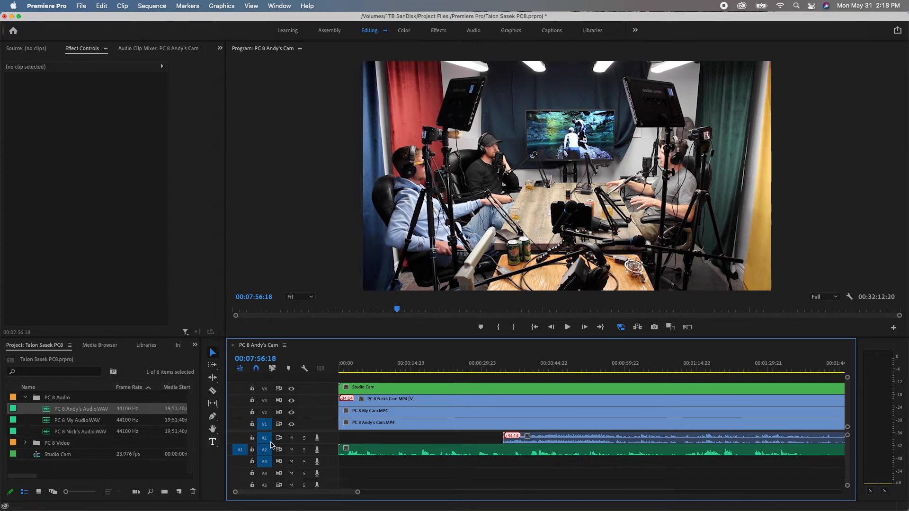
{"action": "left_click", "coordinate": [558, 447]}
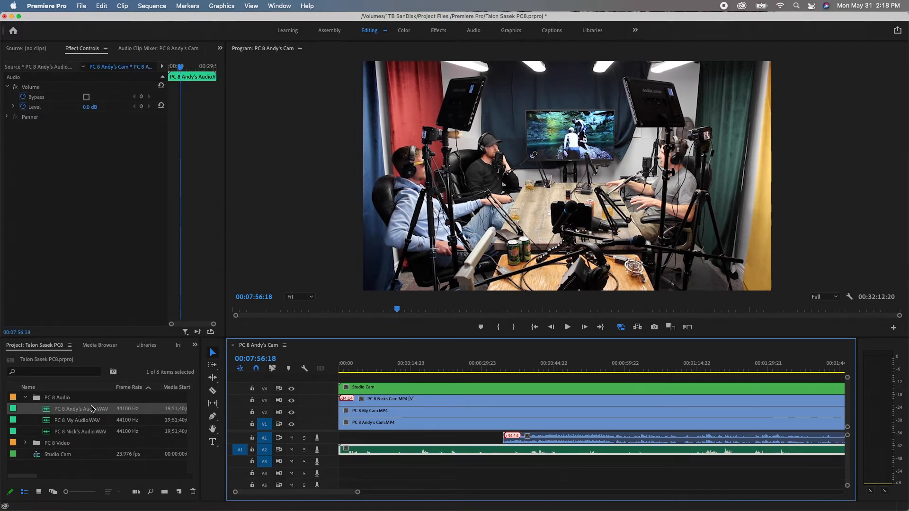
- Add PC 8 My Audio.WAV to A3 and PC 8 Nick's Audio.WAV to A4, both at the sequence start
{"action": "left_click_drag", "start_coordinate": [358, 494], "coordinate": [785, 491]}
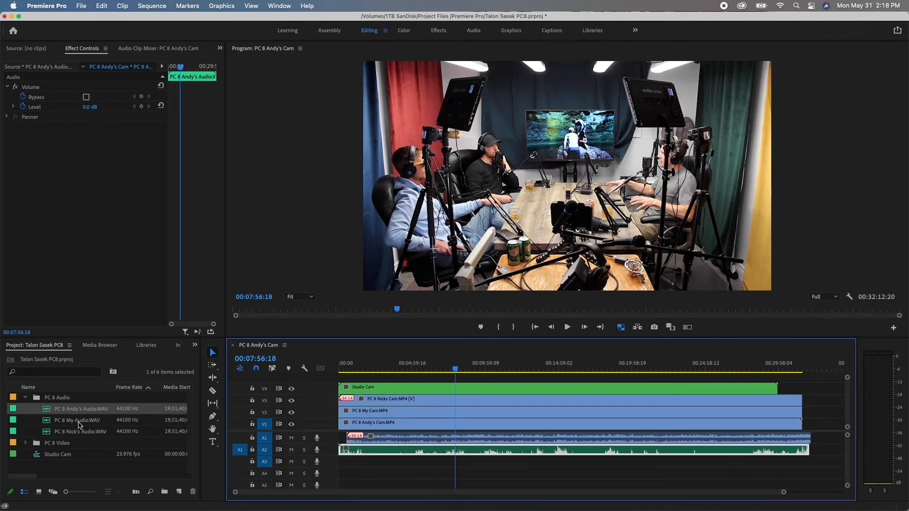
{"action": "left_click", "coordinate": [79, 422]}
{"action": "mouse_move", "coordinate": [318, 461]}
{"action": "left_mouse_down"}
{"action": "mouse_move", "coordinate": [343, 468]}
{"action": "mouse_move", "coordinate": [335, 465]}
{"action": "left_mouse_up"}
{"action": "left_click", "coordinate": [71, 433]}
{"action": "left_click_drag", "start_coordinate": [381, 493], "coordinate": [333, 472]}
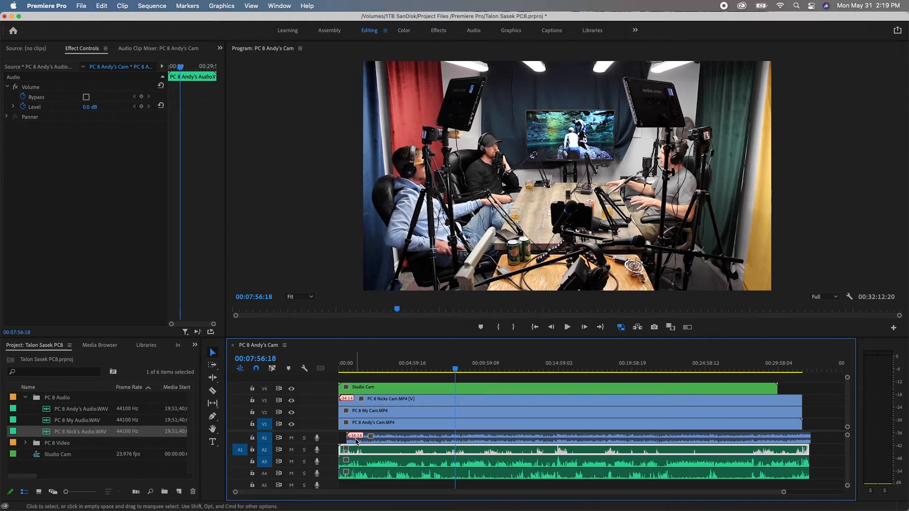
- Cut the three WAV clips on A2, A3 and A4 at the start of the PC 8 Nicks Cam audio
{"action": "key", "text": "c"}
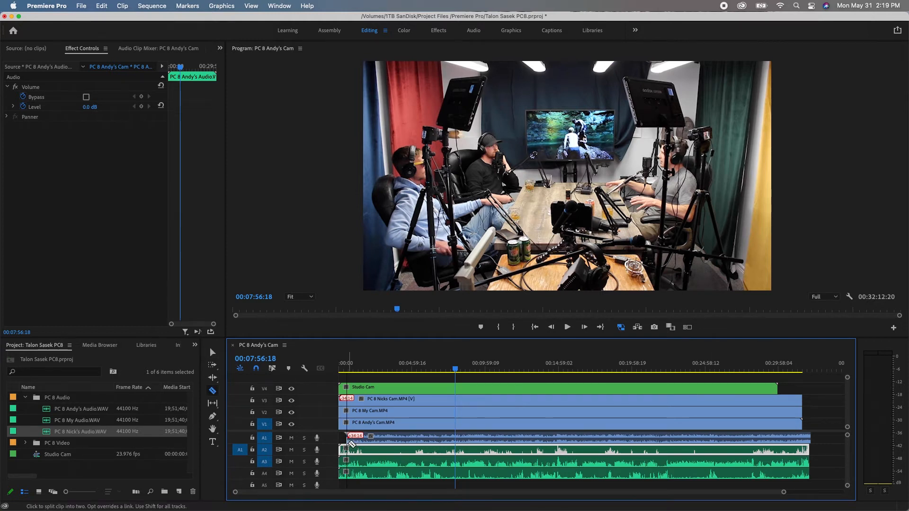
{"action": "left_click", "coordinate": [348, 450]}
{"action": "left_click", "coordinate": [347, 463]}
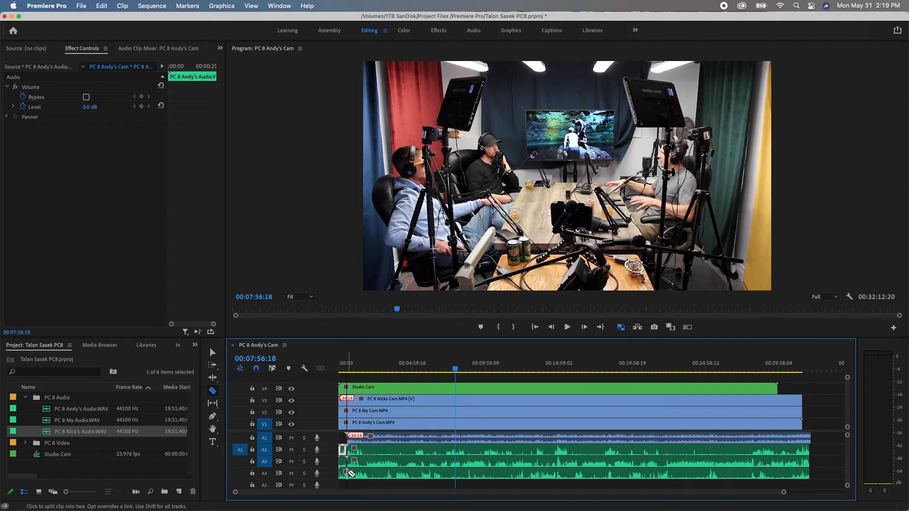
{"action": "left_click", "coordinate": [347, 474]}
{"action": "key", "text": "v"}
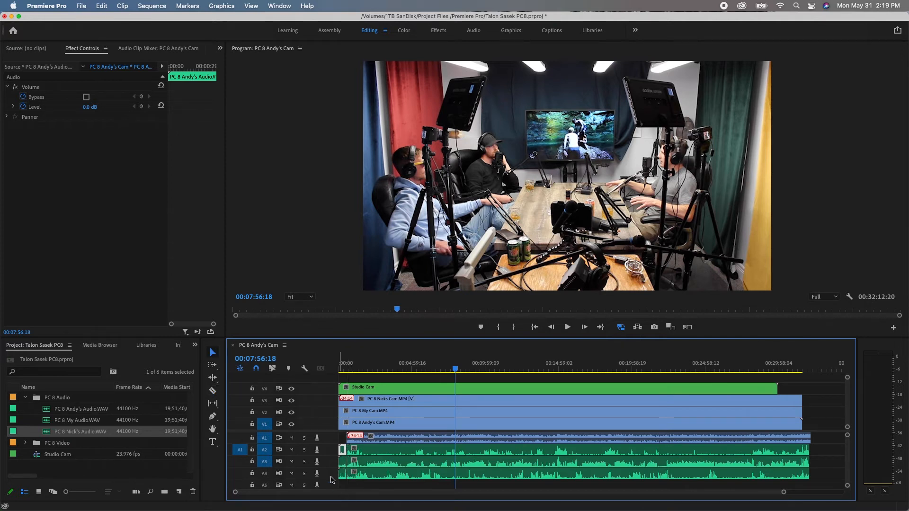
- Delete the leading pieces of the three WAV clips and move all four remaining audio clips to the sequence start
{"action": "left_click_drag", "start_coordinate": [346, 486], "coordinate": [337, 443]}
{"action": "key", "text": "Delete"}
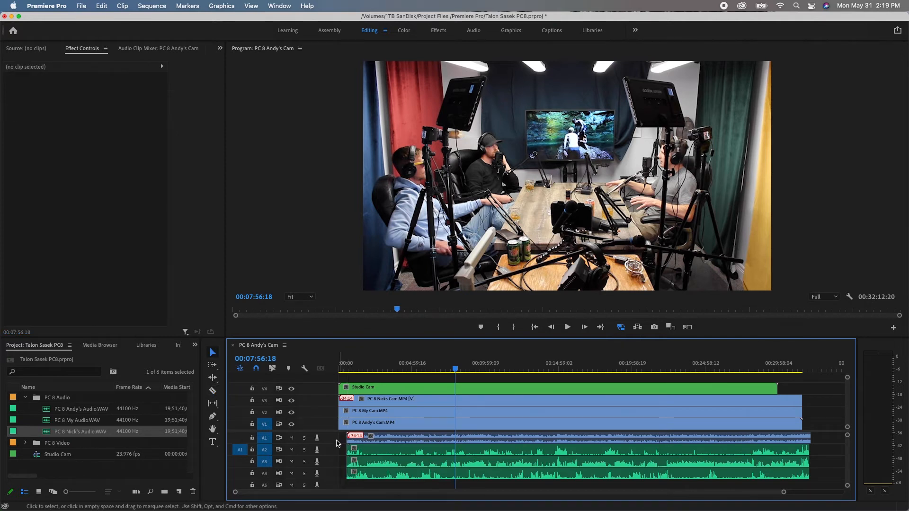
{"action": "left_click_drag", "start_coordinate": [414, 484], "coordinate": [379, 440]}
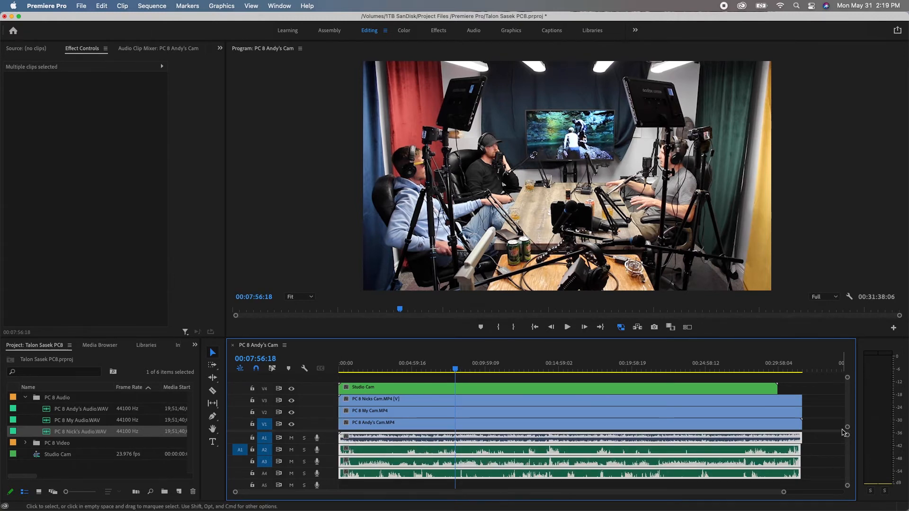
- Delete the PC 8 Nicks Cam audio from A1 and move the three WAV clips up to A1, A2 and A3
{"action": "left_click", "coordinate": [817, 442]}
{"action": "left_click", "coordinate": [786, 442]}
{"action": "key", "text": "Delete"}
{"action": "left_click_drag", "start_coordinate": [789, 437], "coordinate": [781, 473]}
{"action": "left_click_drag", "start_coordinate": [728, 451], "coordinate": [724, 444]}
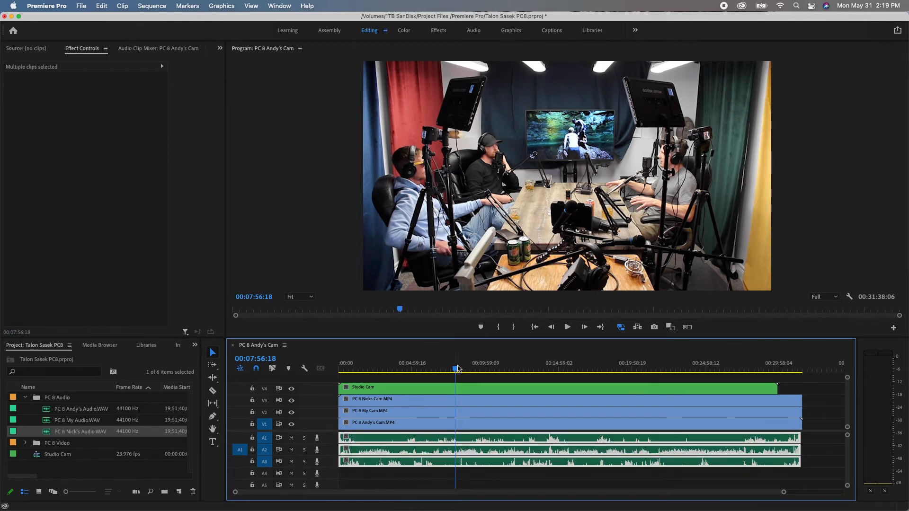
{"action": "left_click", "coordinate": [356, 373]}
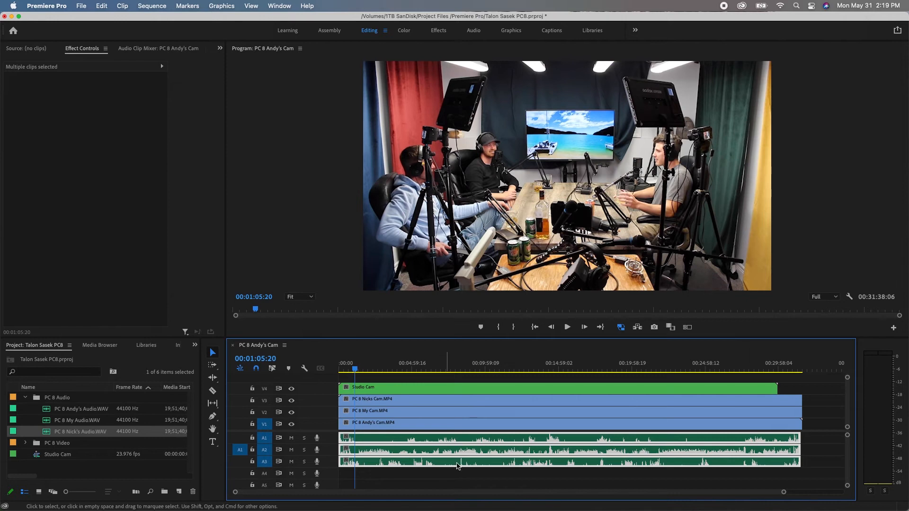
{"action": "left_click_drag", "start_coordinate": [783, 493], "coordinate": [505, 493]}
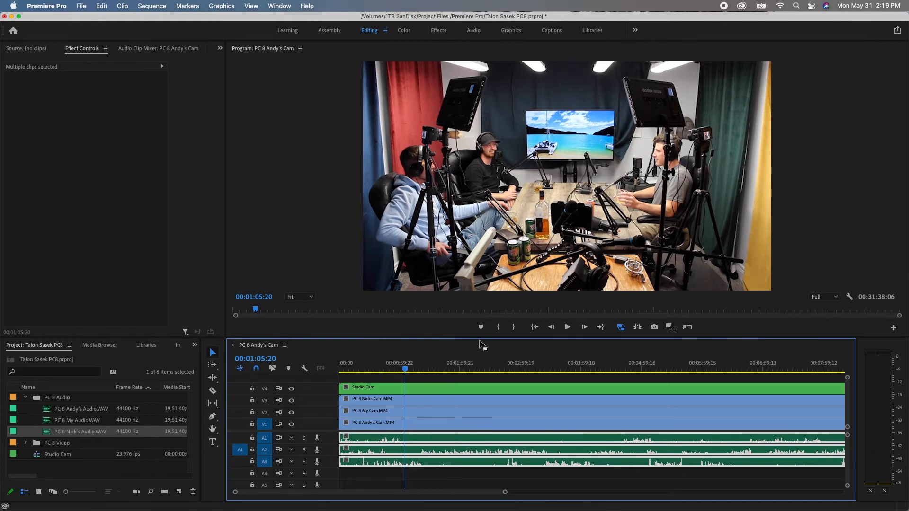
{"action": "left_click", "coordinate": [450, 365]}
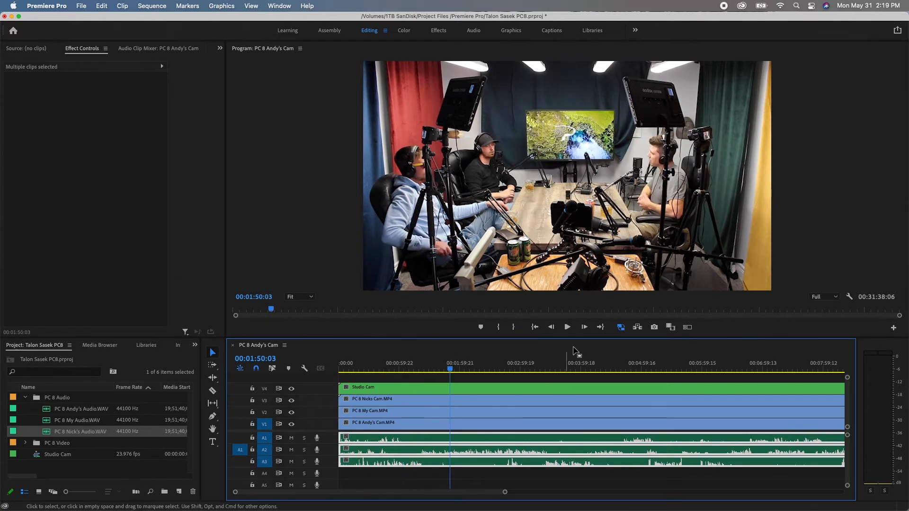
{"action": "left_click_drag", "start_coordinate": [505, 492], "coordinate": [784, 492]}
- Nest the four camera video clips on V1 to V4 into a sequence named Multicam Sequence
{"action": "left_click_drag", "start_coordinate": [704, 378], "coordinate": [726, 428]}
{"action": "right_click", "coordinate": [610, 426]}
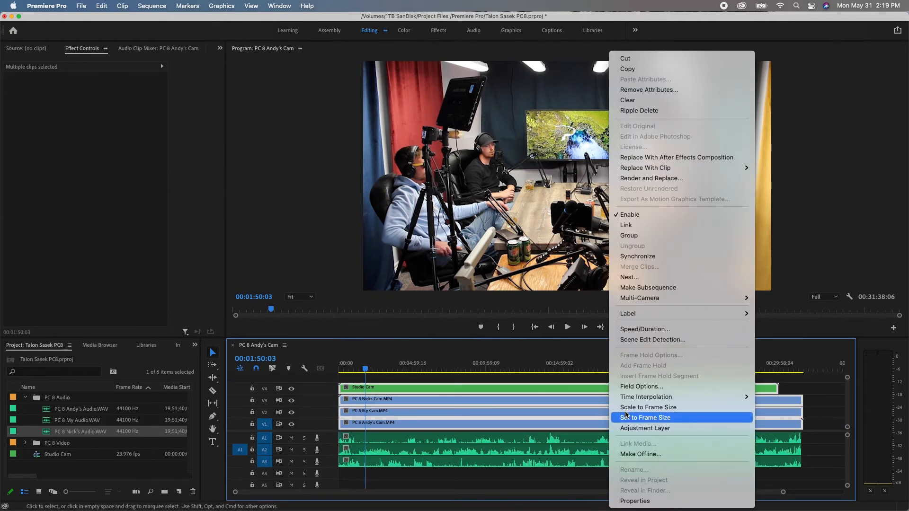
{"action": "mouse_move", "coordinate": [644, 299]}
{"action": "left_click", "coordinate": [644, 278]}
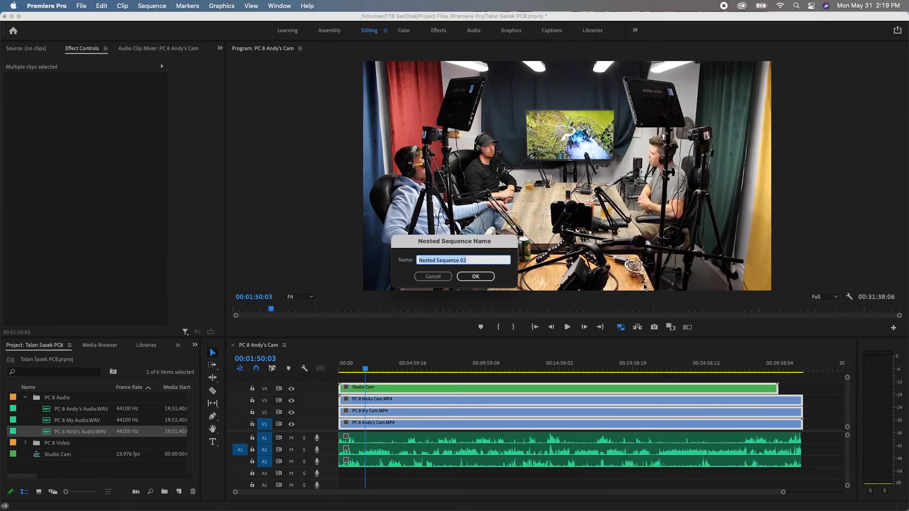
{"action": "type", "text": "M"}
{"action": "left_click", "coordinate": [490, 278]}
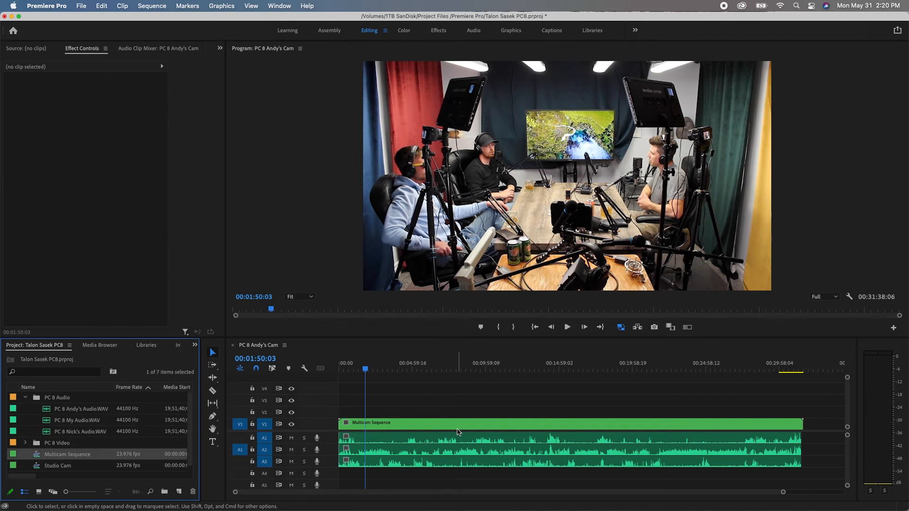
- Enable Multi-Camera on the nested Multicam Sequence clip and switch the Program monitor to the multi-camera view
{"action": "left_click", "coordinate": [496, 442]}
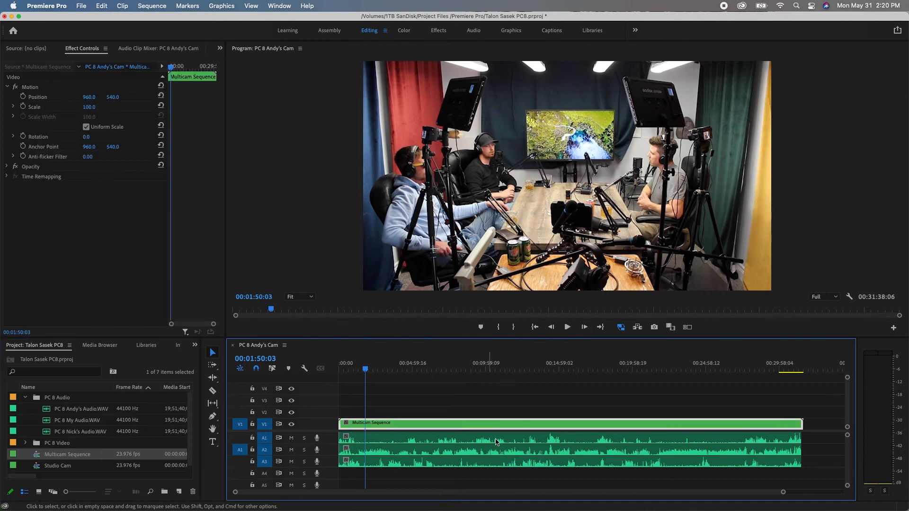
{"action": "right_click", "coordinate": [459, 425]}
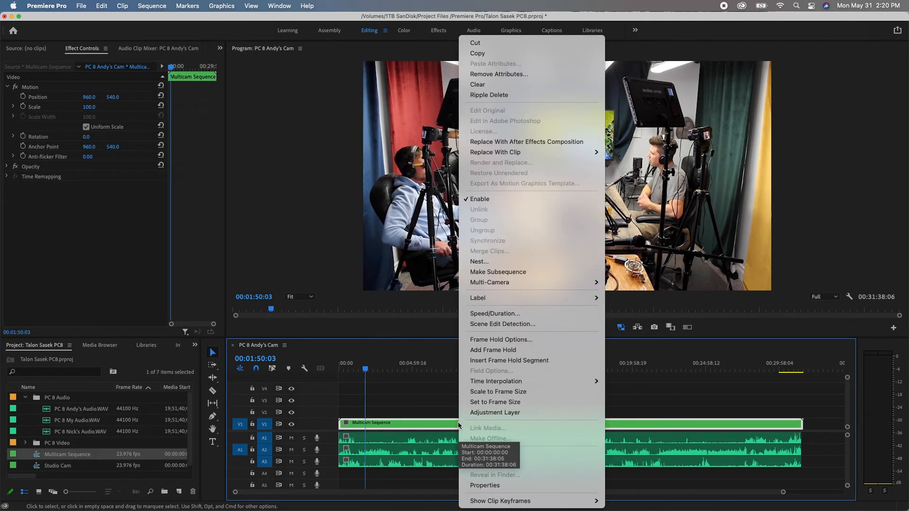
{"action": "mouse_move", "coordinate": [517, 297]}
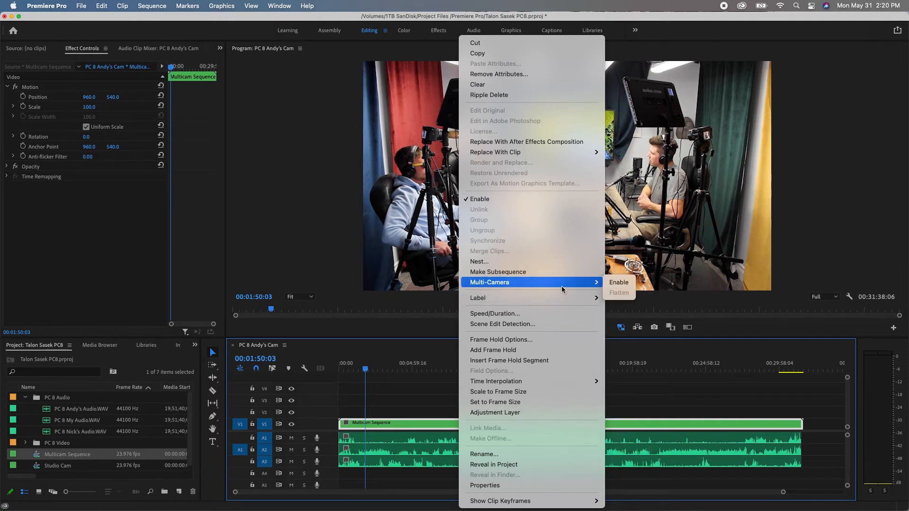
{"action": "left_click", "coordinate": [623, 286]}
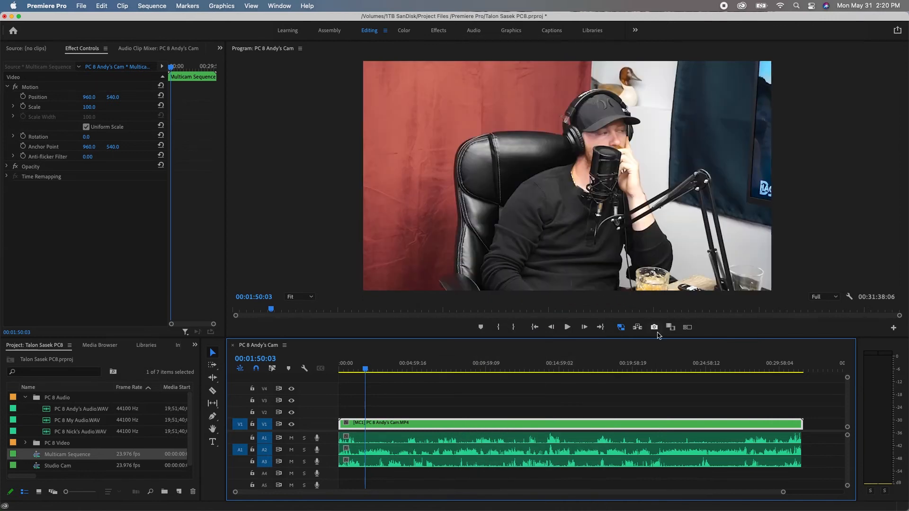
{"action": "left_click", "coordinate": [687, 330]}
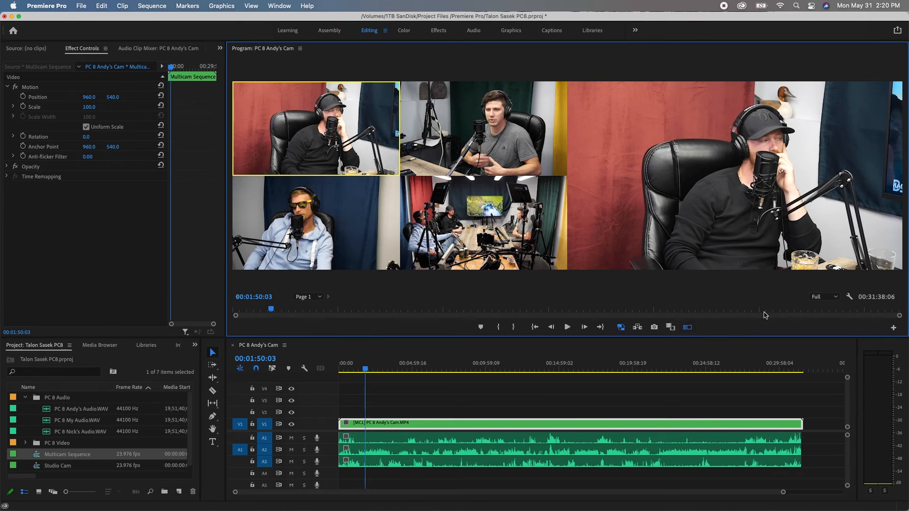
- Look at the Program monitor's available controls in the Button Editor, cancel it, and collapse the PC 8 Audio bin
{"action": "left_click", "coordinate": [894, 329]}
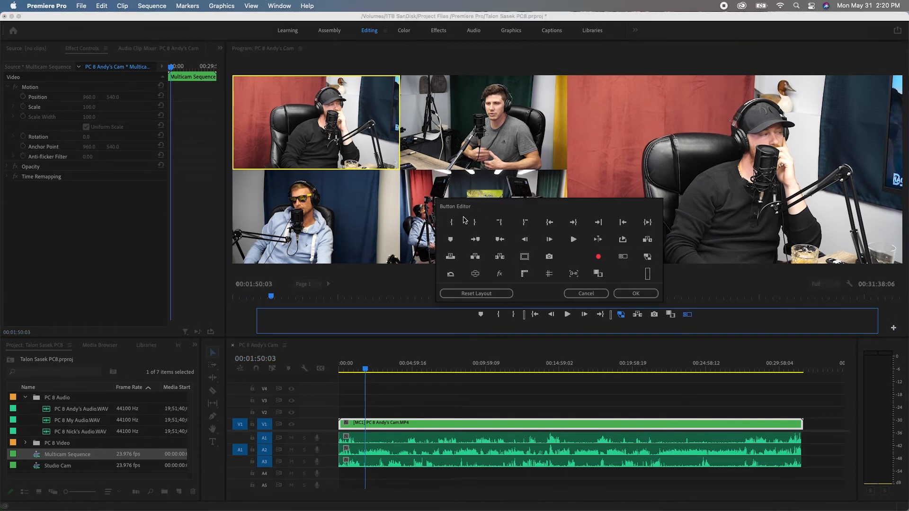
{"action": "left_click", "coordinate": [586, 294]}
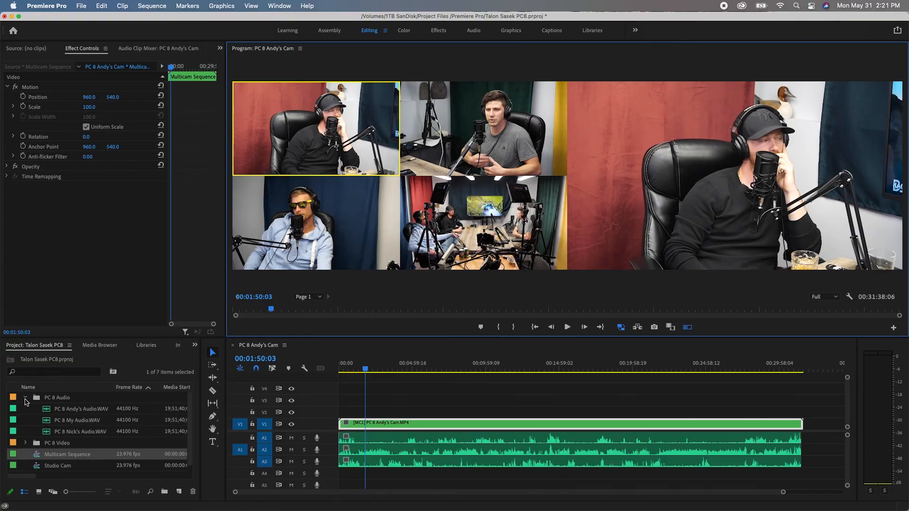
{"action": "left_click", "coordinate": [25, 399]}
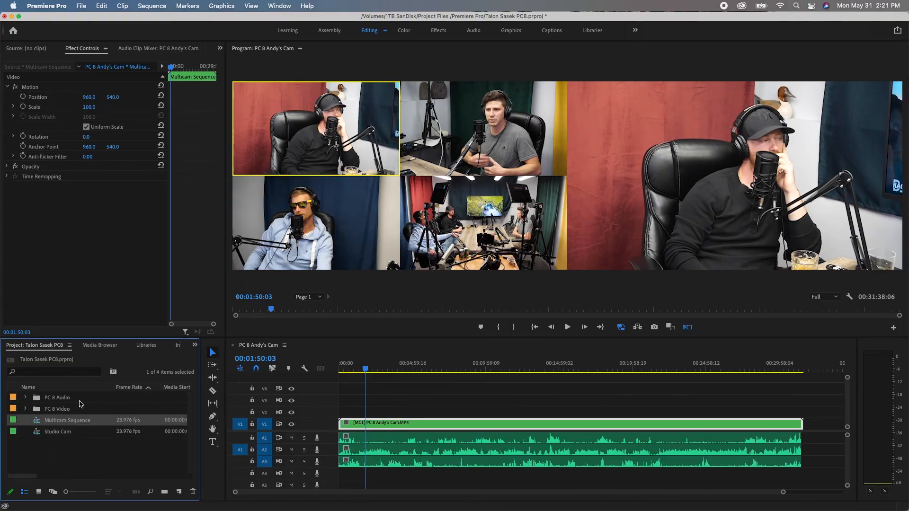